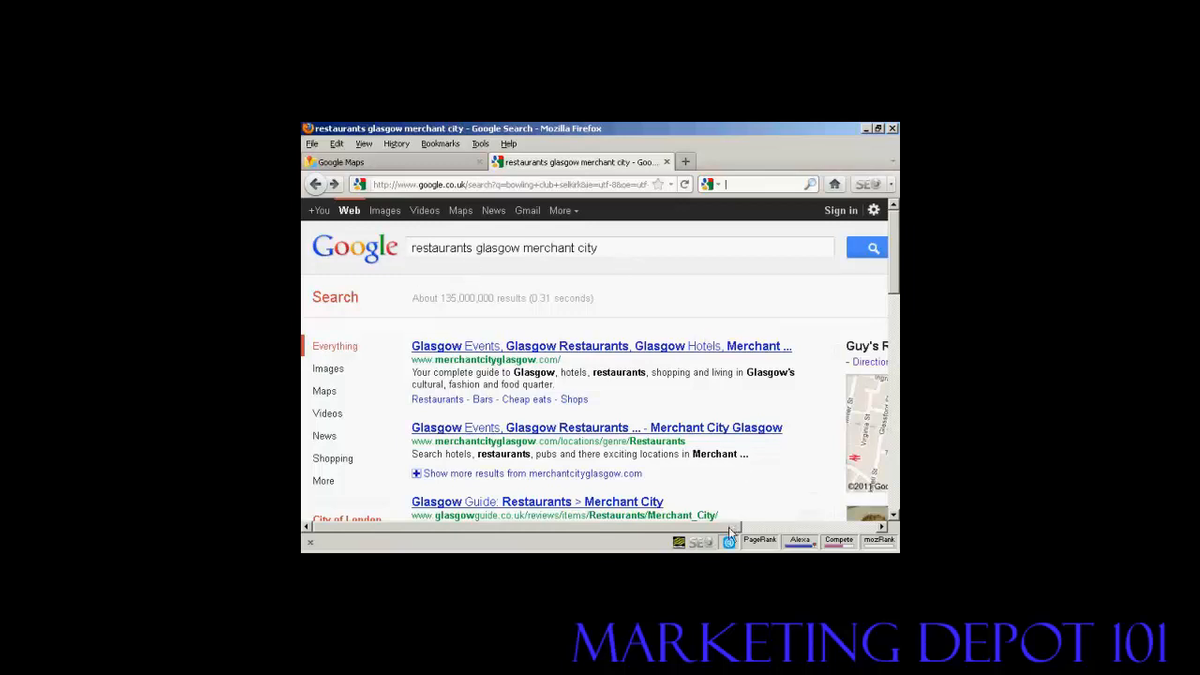
drag(729, 530, 881, 527)
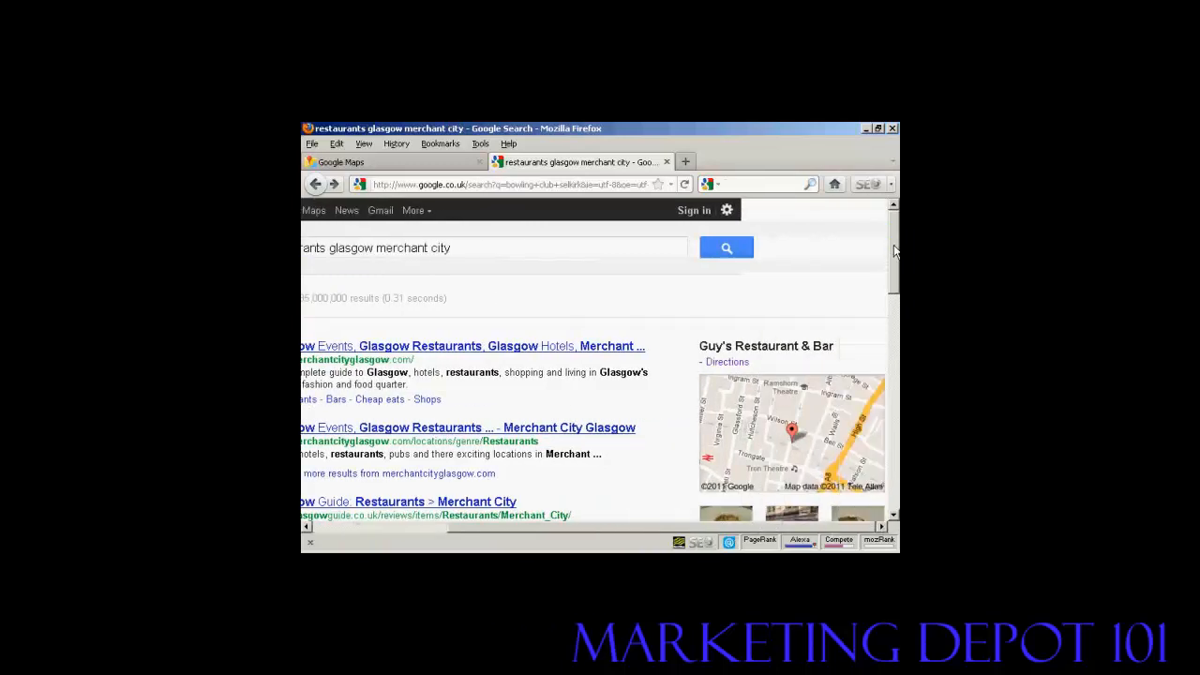
drag(895, 252, 895, 285)
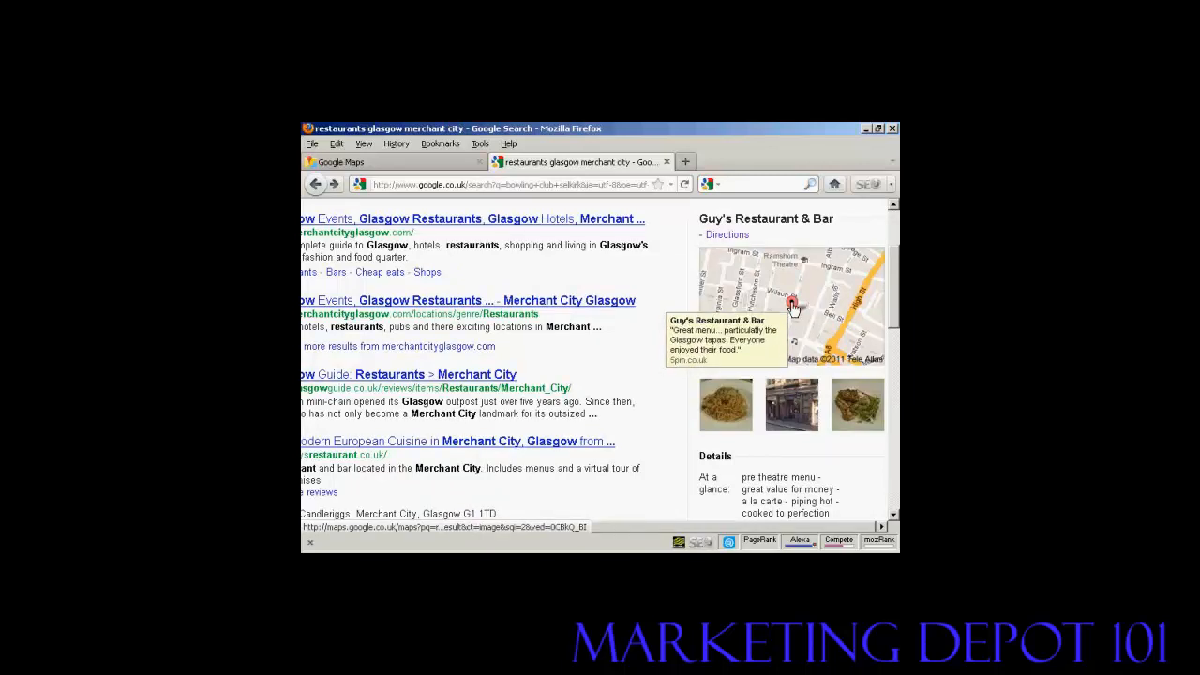
scroll(844, 315, down, 3)
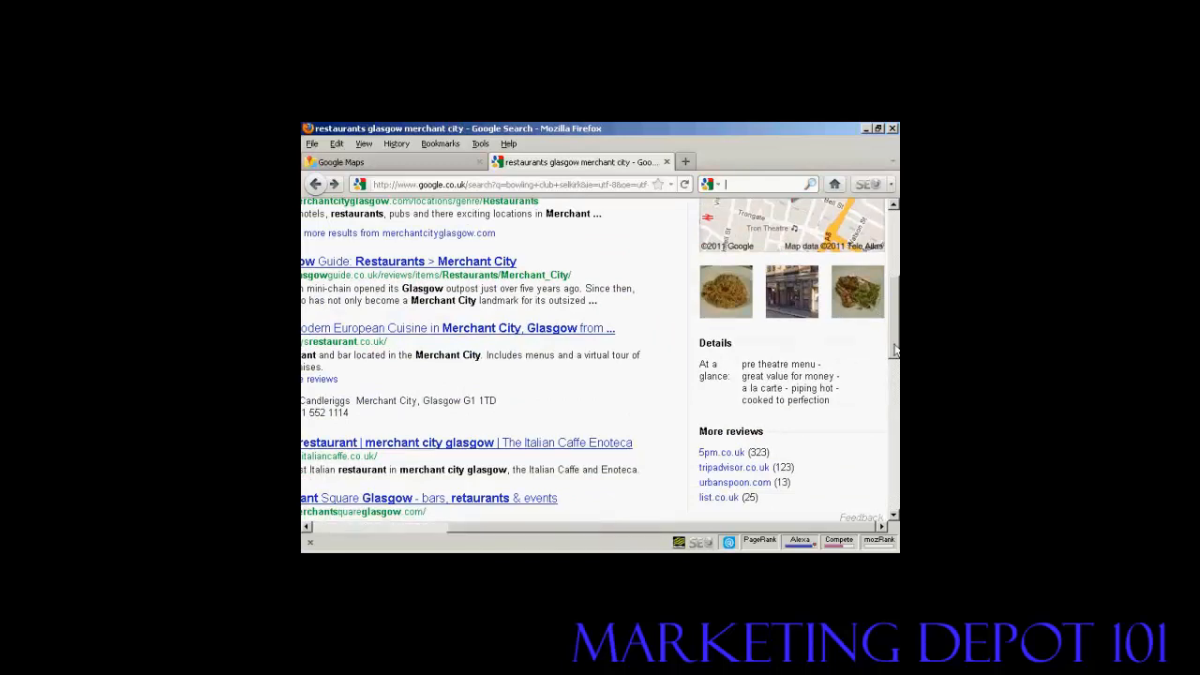
drag(896, 349, 897, 282)
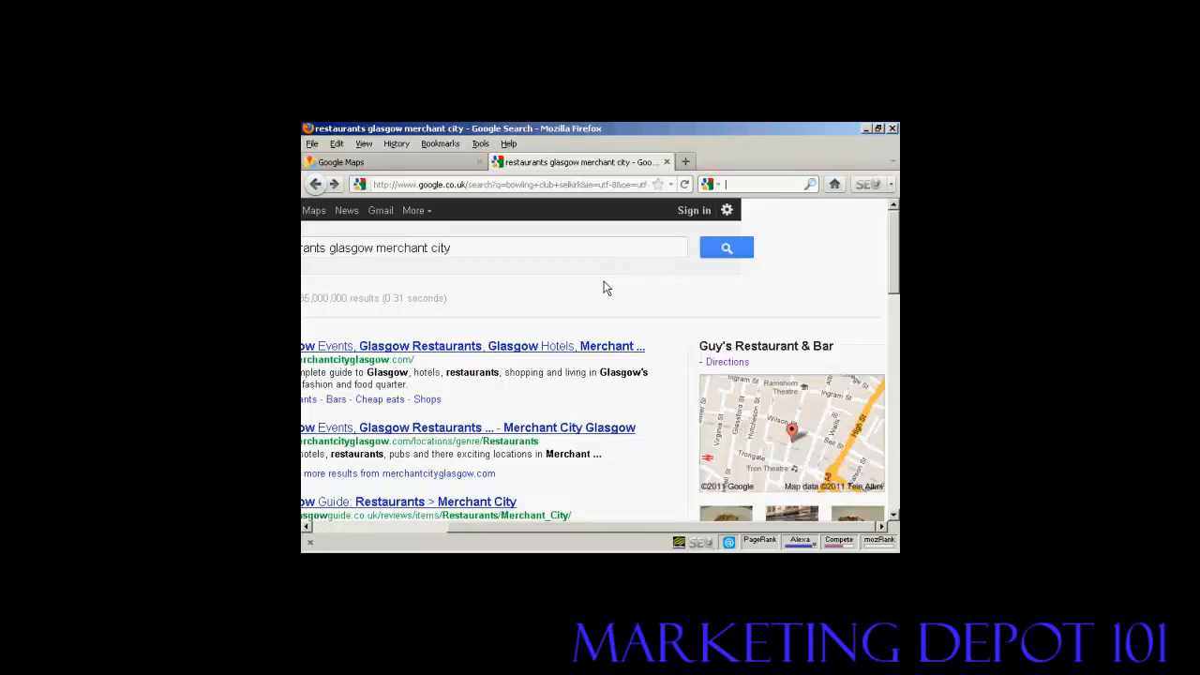
- Switch to the Google Maps tab showing the Merchant City map around Guy's Restaurant & Bar
click(373, 161)
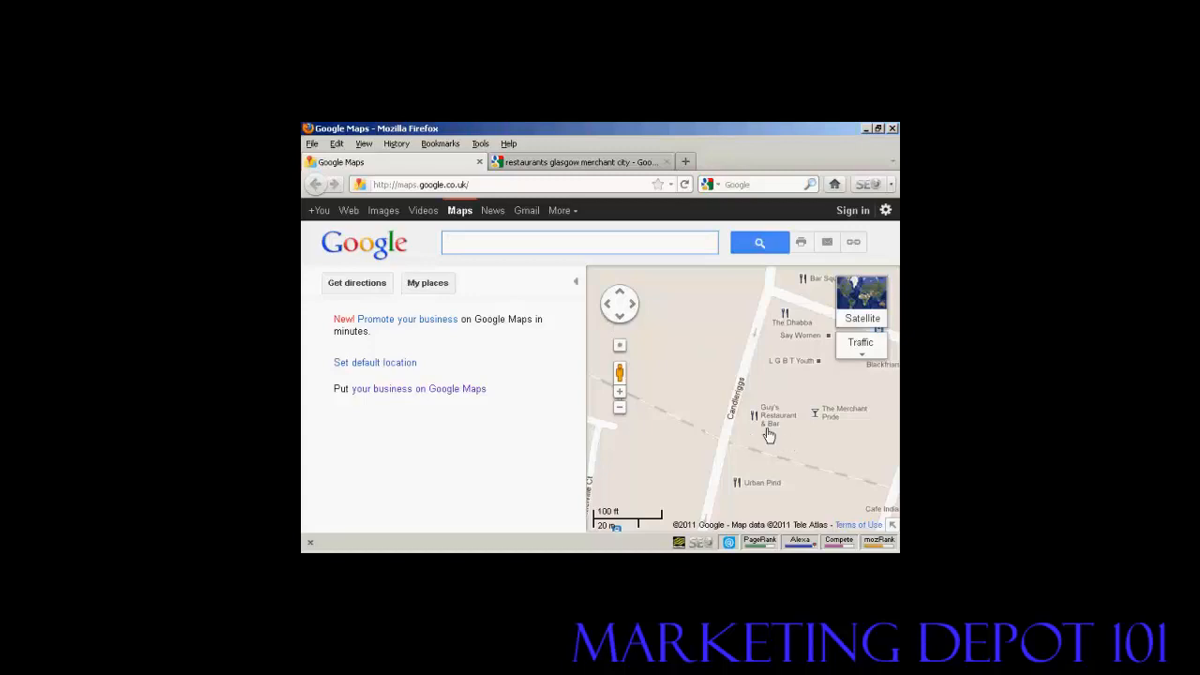
mouse_move(758, 423)
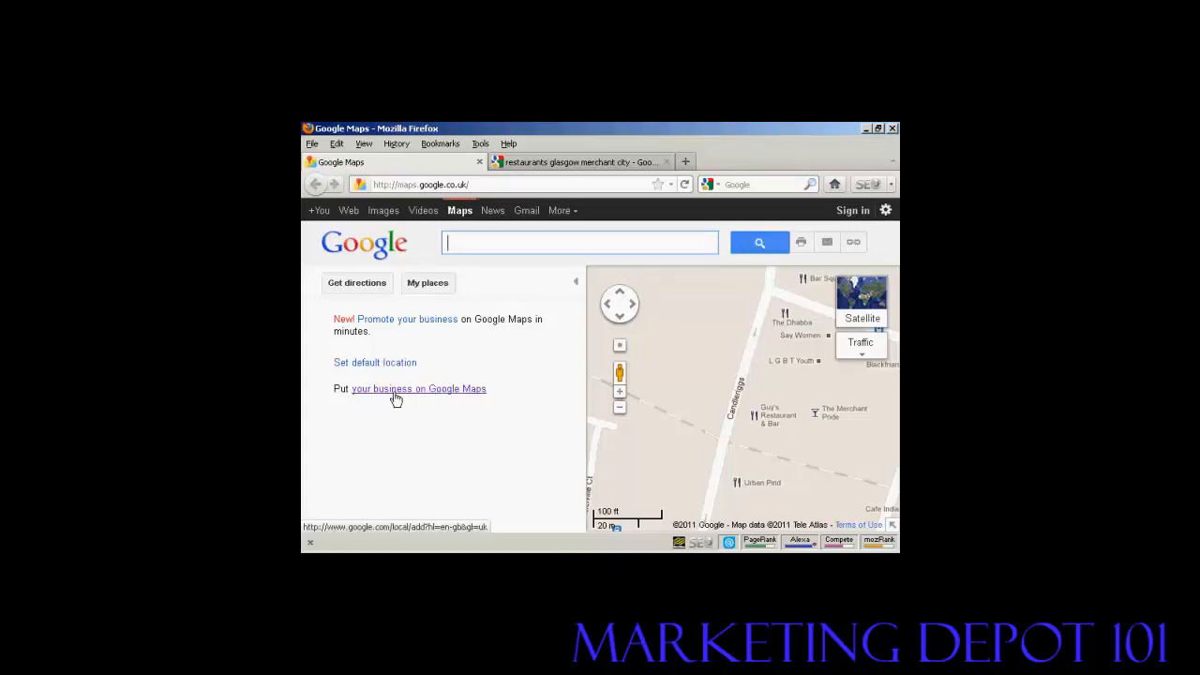
- Start listing a business on Google Maps and sign in with the account email and password
click(457, 396)
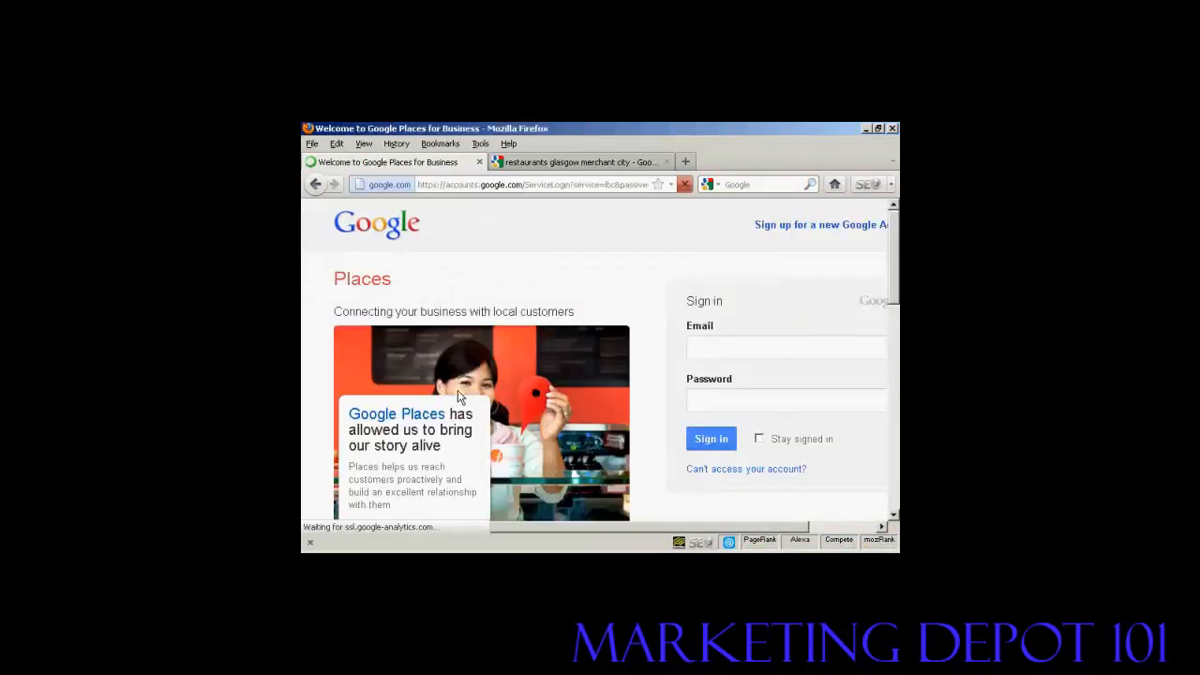
drag(692, 529, 798, 529)
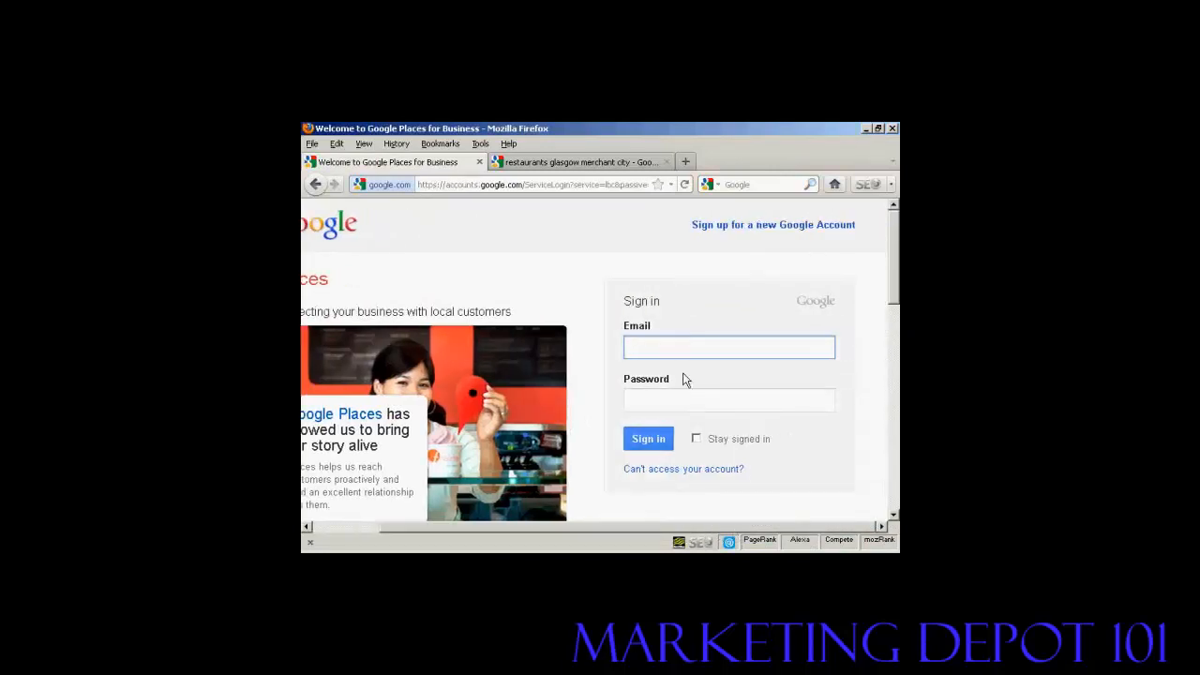
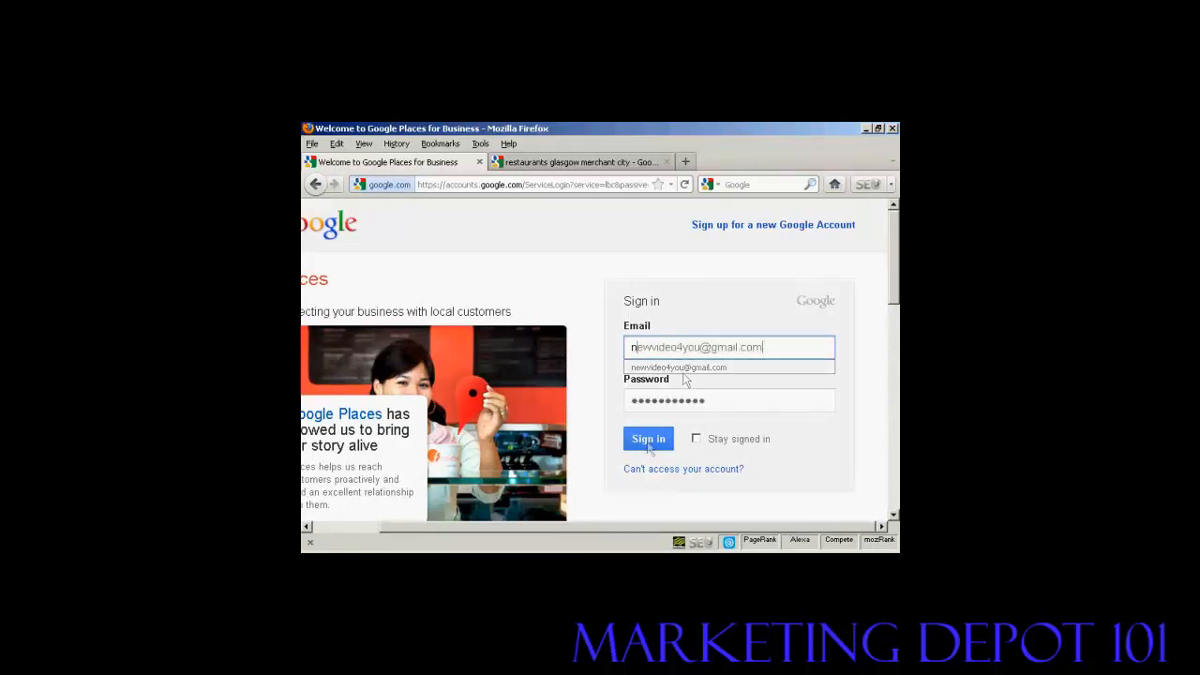
click(648, 443)
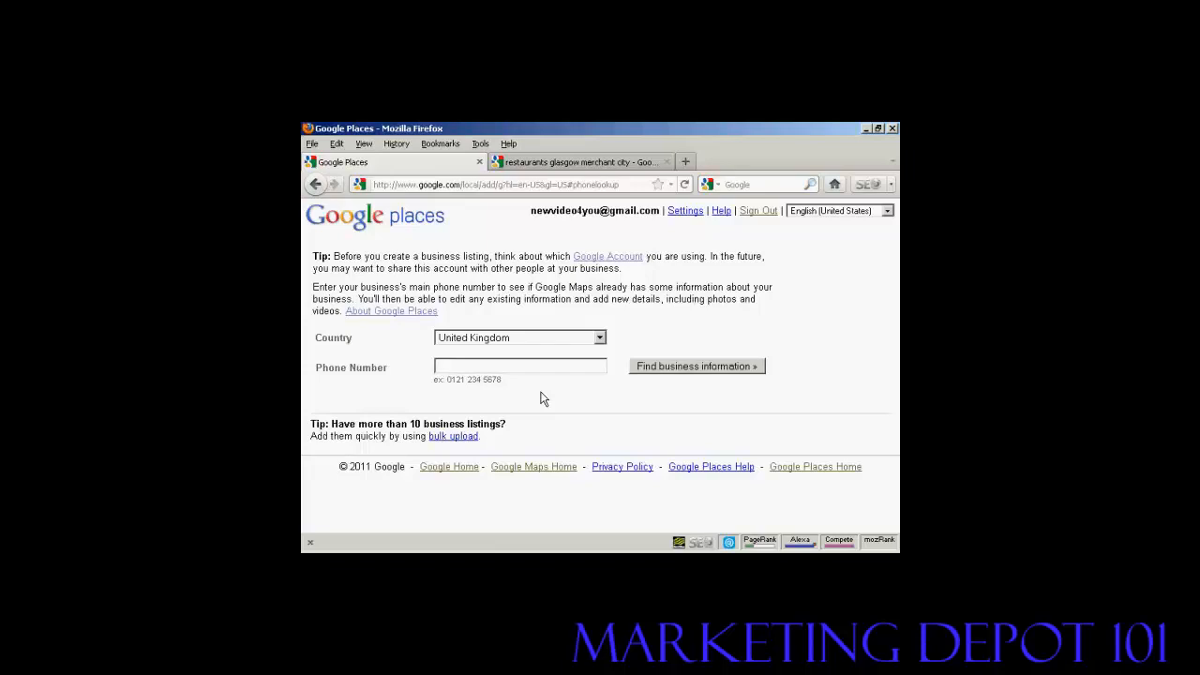
- Look up business information using the business's main phone number
click(710, 374)
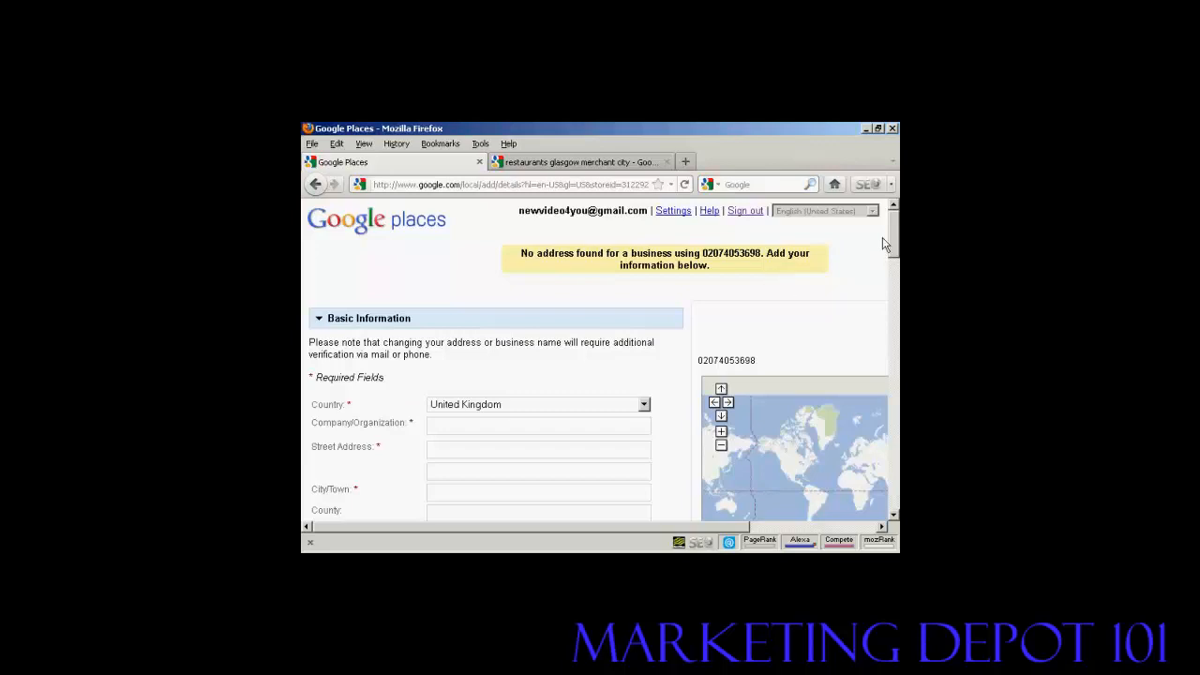
- Keep United Kingdom selected as the country in the Basic Information form
drag(893, 242, 894, 261)
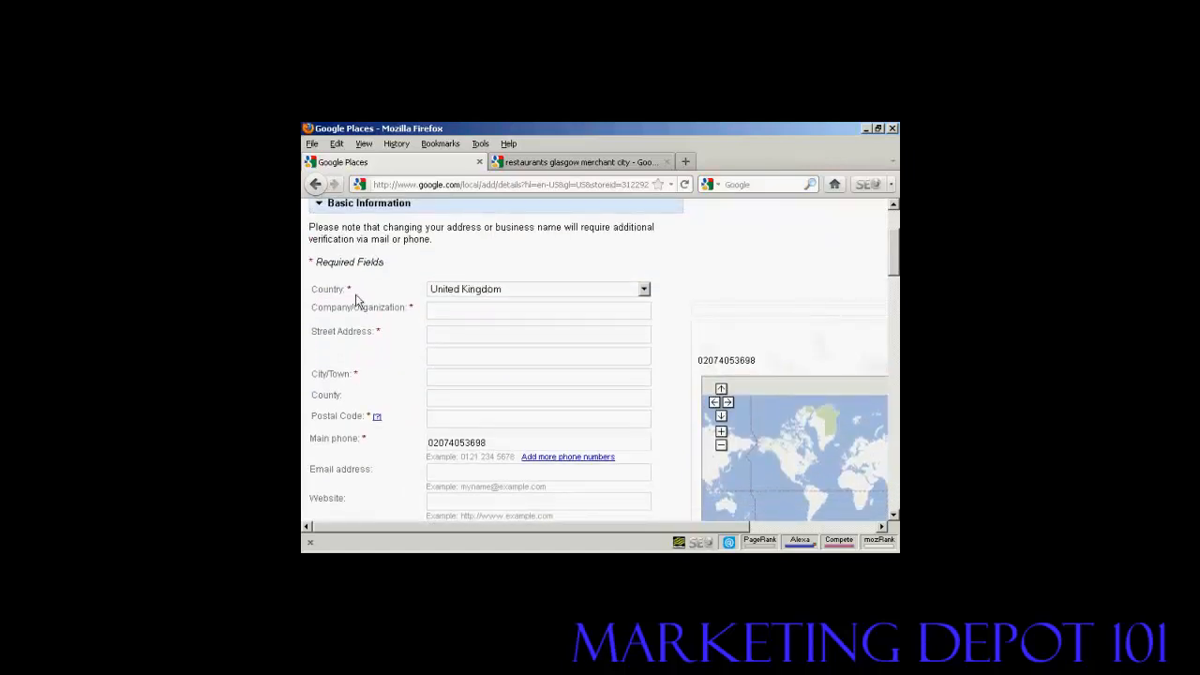
click(644, 290)
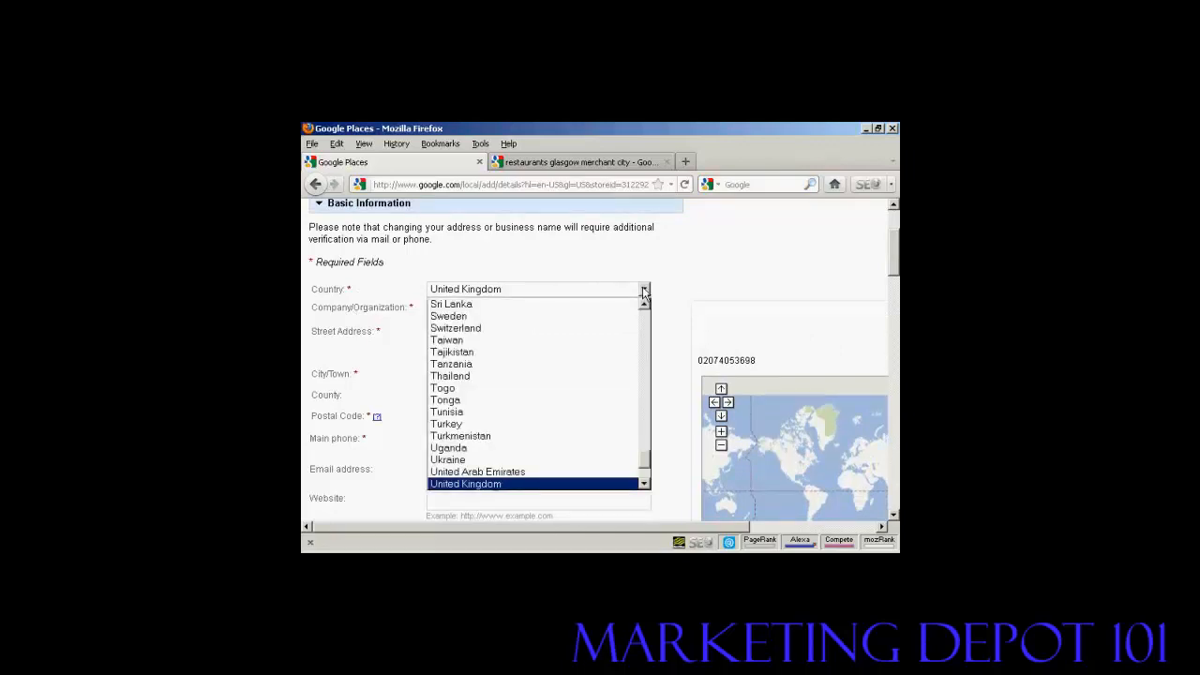
click(644, 291)
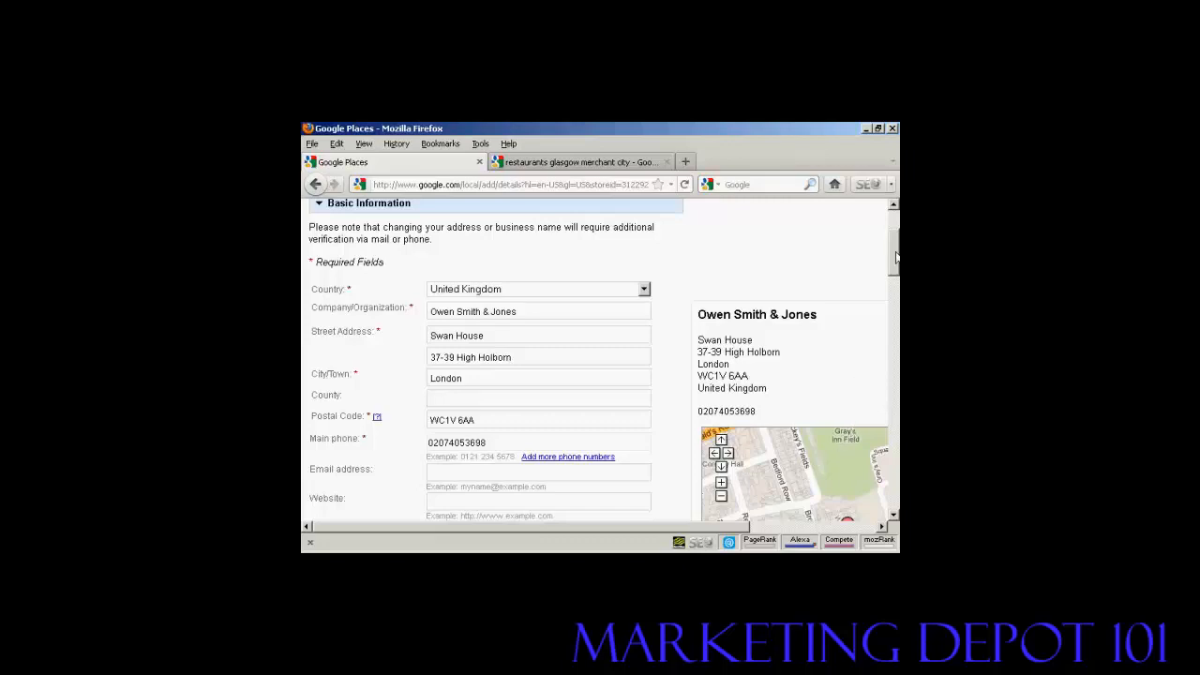
- Tick the no-website box and leave the business description empty
drag(894, 255, 894, 290)
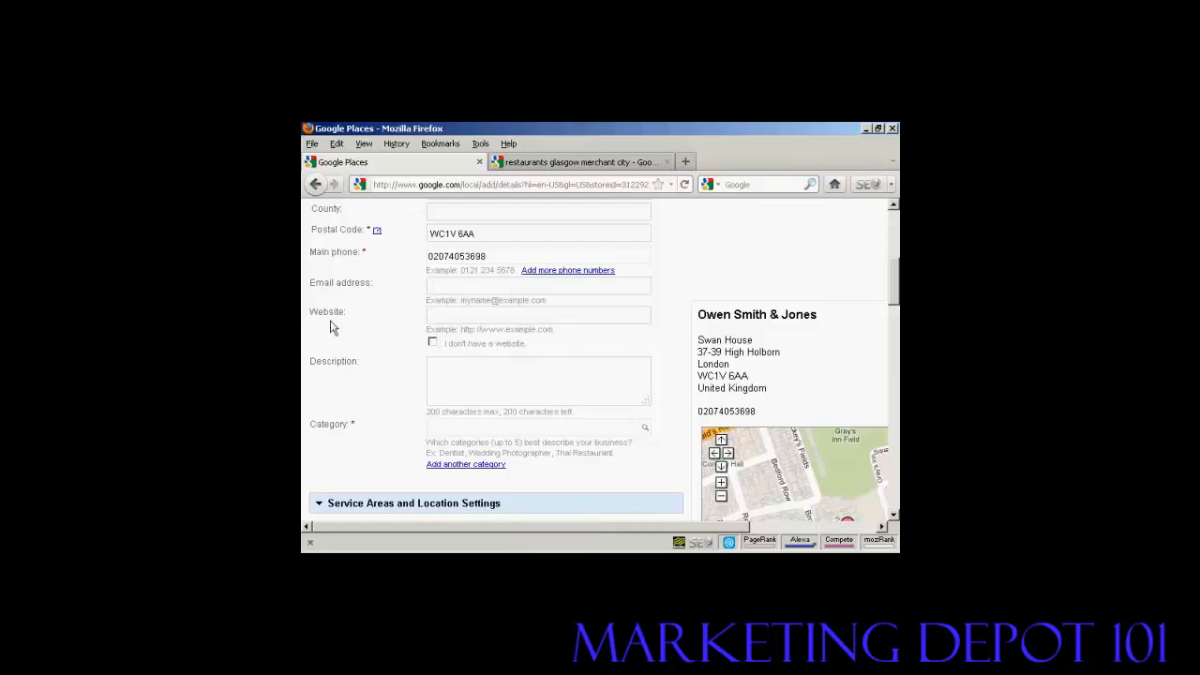
click(433, 343)
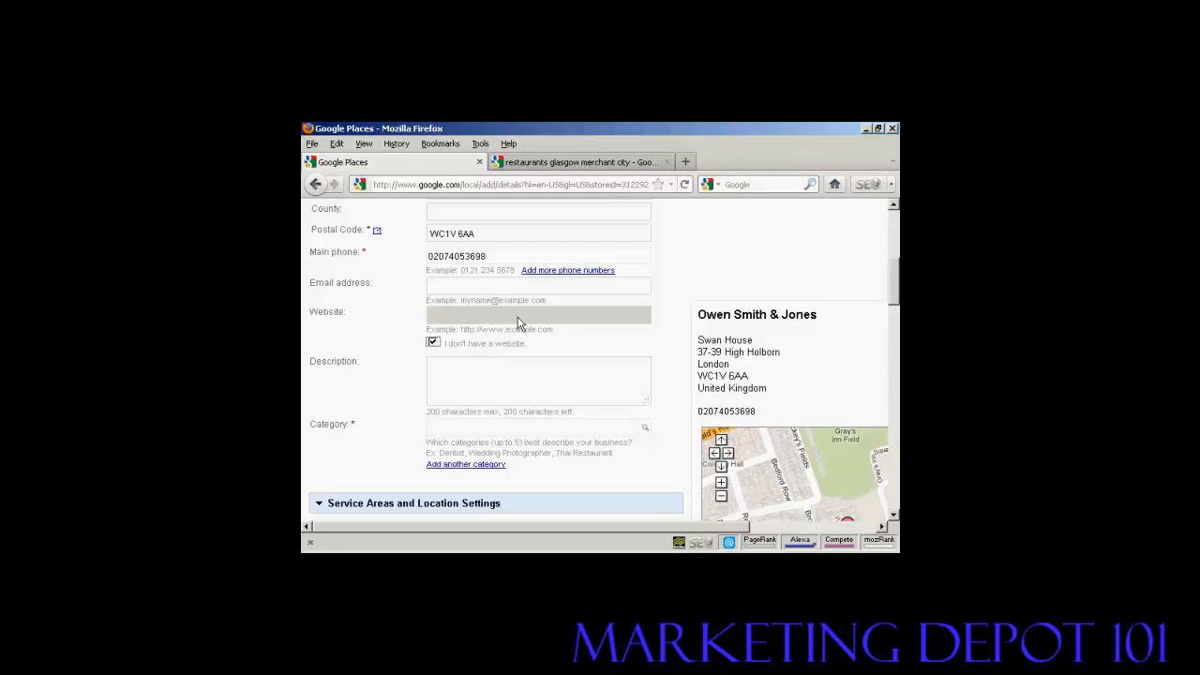
click(437, 366)
- Type 'Law Firm' in the Category field and pick Attorney from the suggestions
click(433, 428)
text(Law Firm)
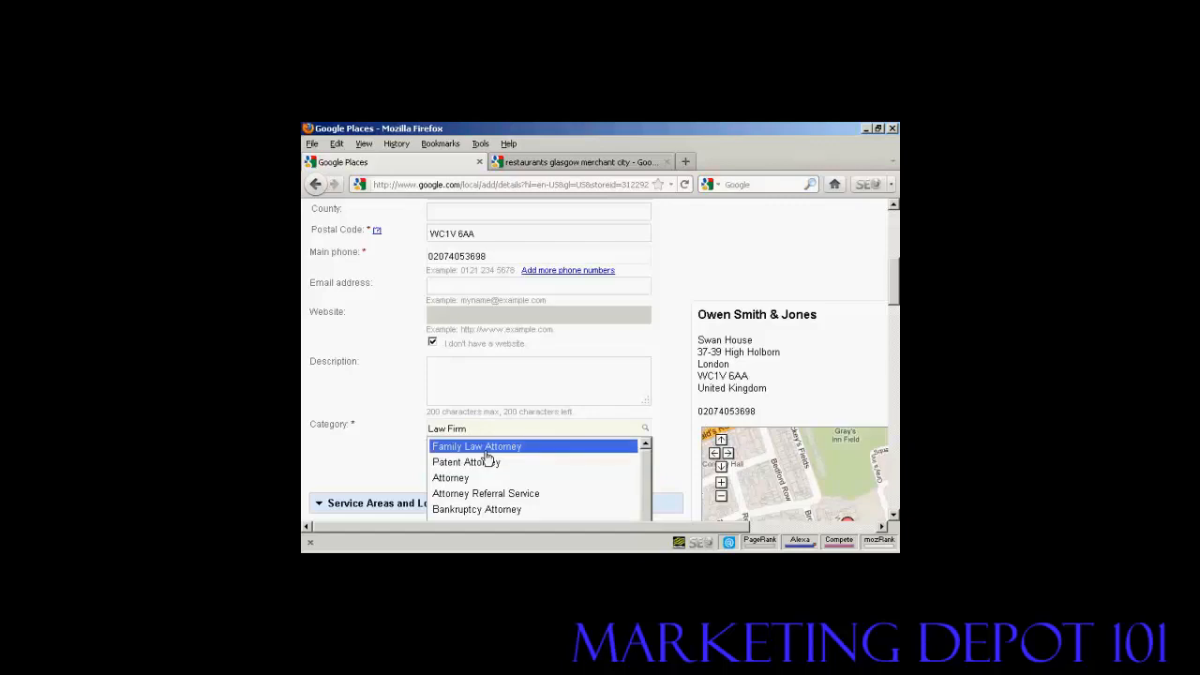
click(452, 480)
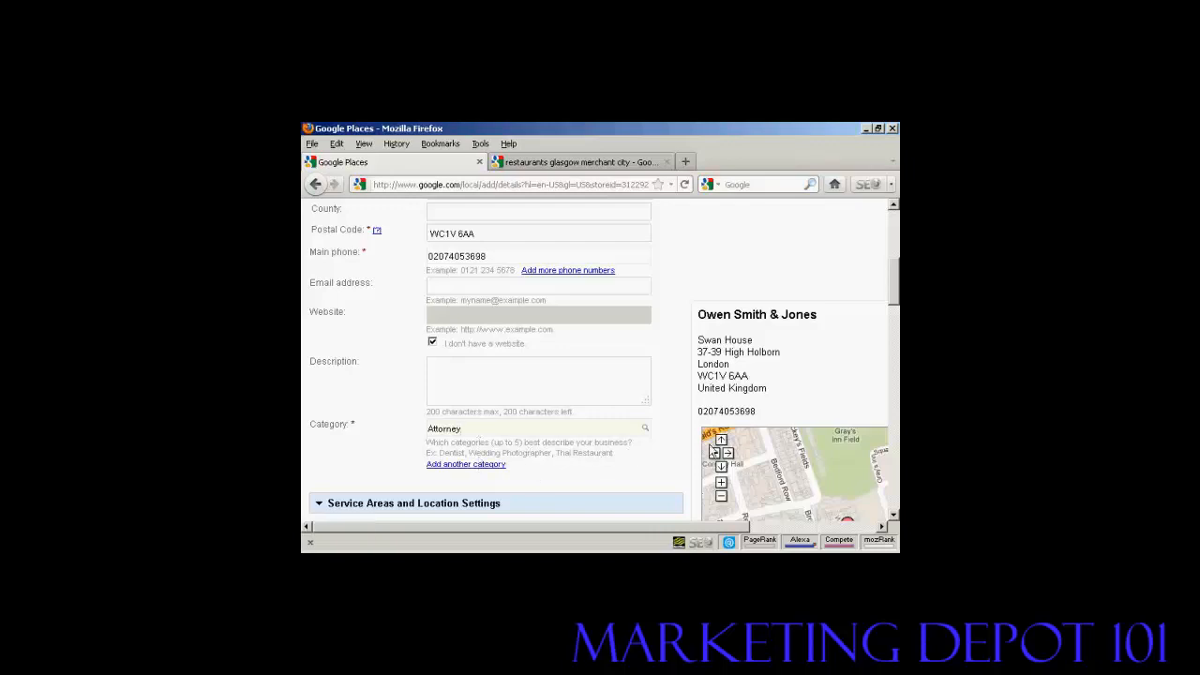
- Scroll down to Service Areas and Hours of operations, leaving the weekday 9:00 AM–5:00 PM defaults
drag(897, 294, 897, 340)
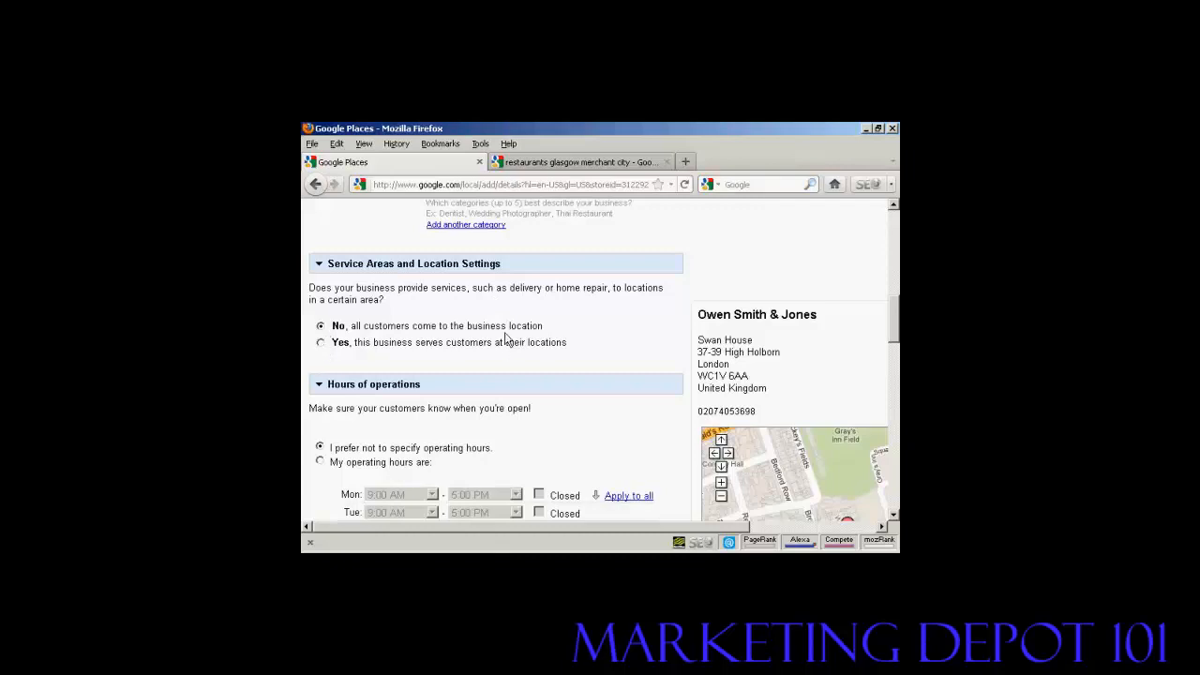
scroll(506, 347, down, 3)
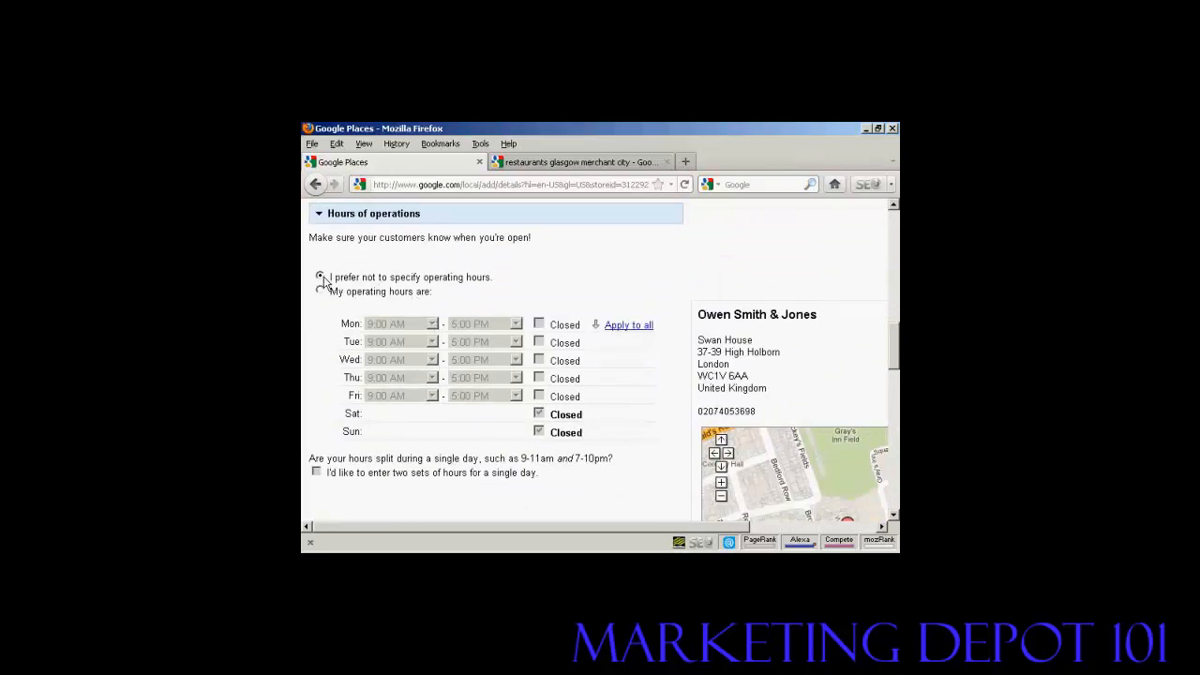
scroll(440, 429, down, 2)
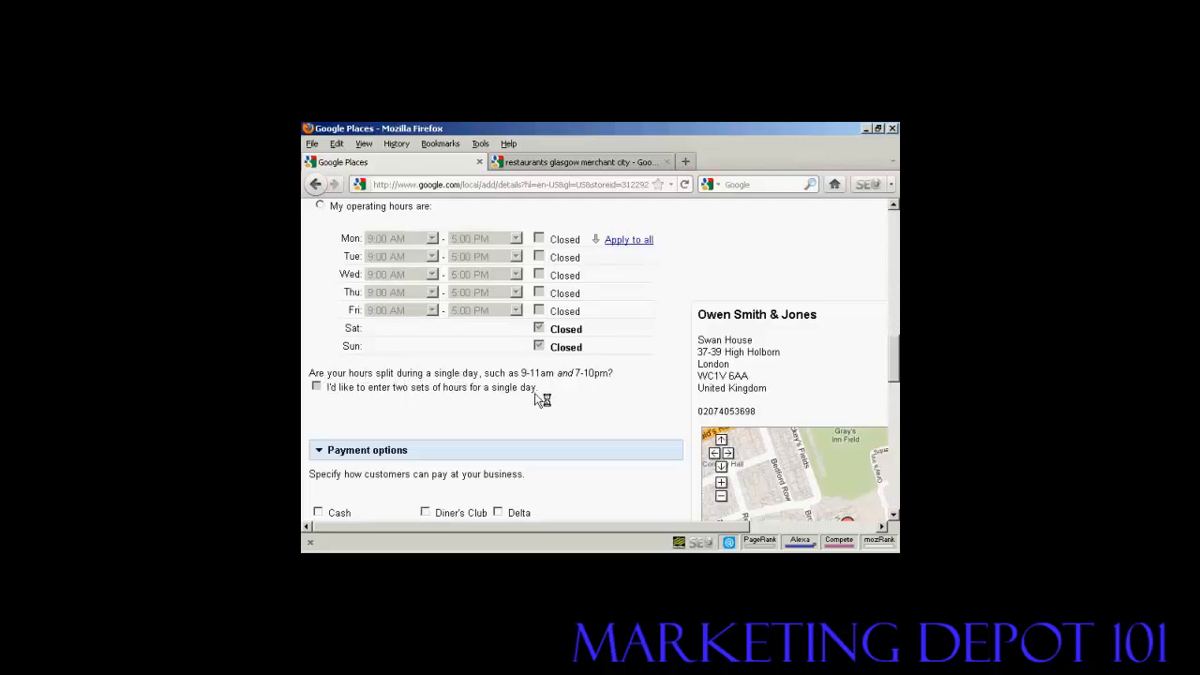
- Scroll past the unticked Payment options and empty Photos section to Videos
scroll(580, 394, down, 3)
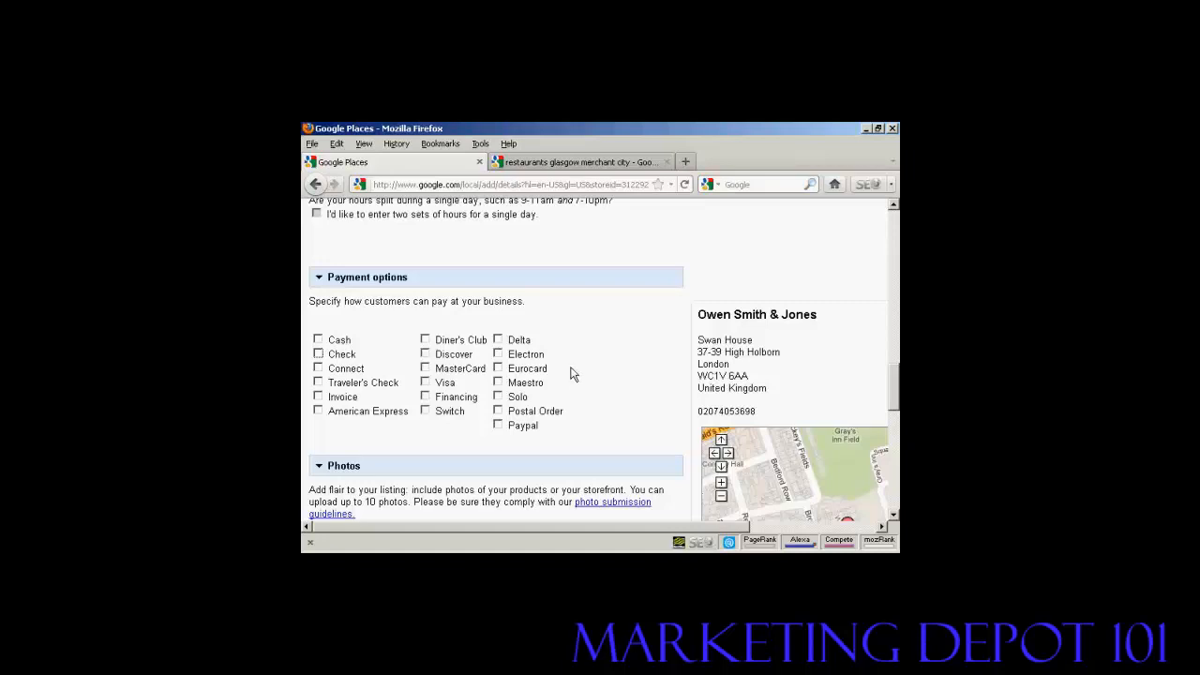
scroll(563, 375, down, 3)
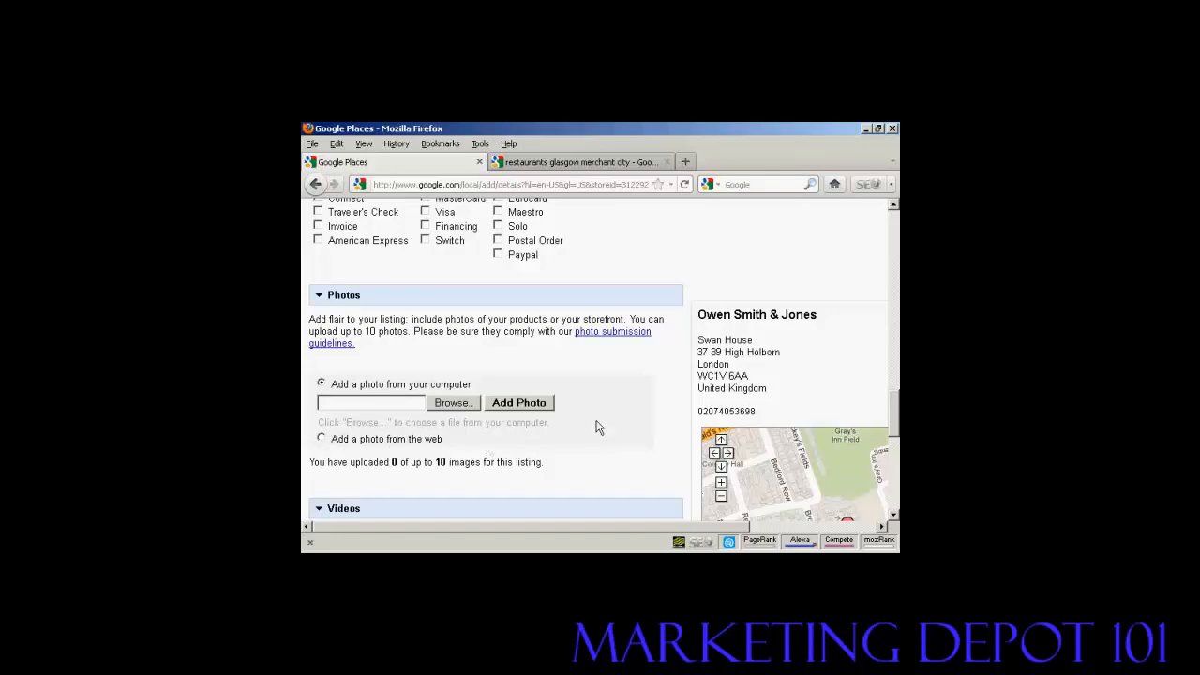
scroll(598, 428, down, 5)
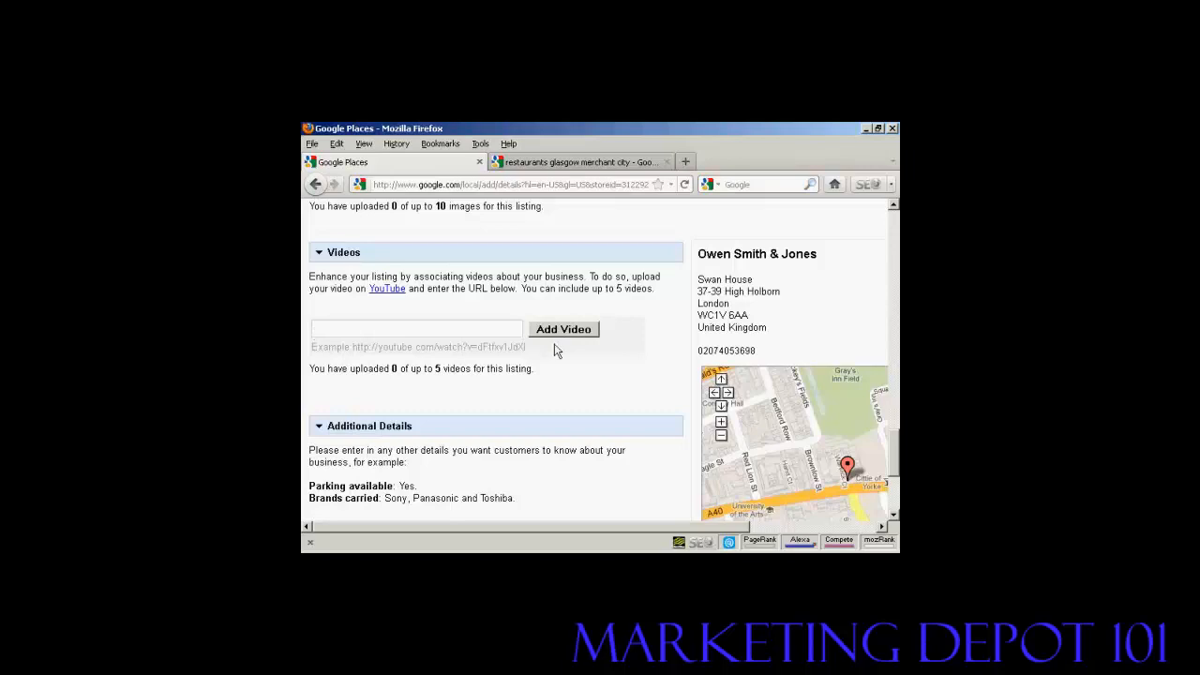
- Scroll to Additional Details and click its name and value fields, leaving both blank
scroll(602, 392, down, 3)
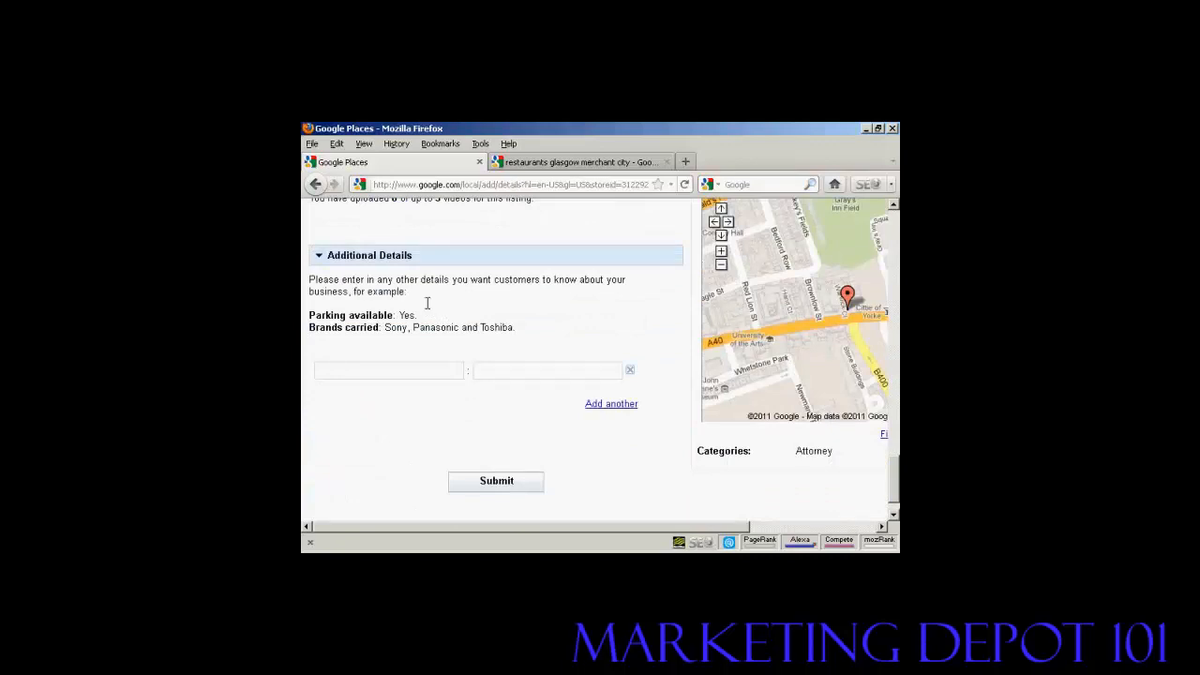
click(319, 371)
click(321, 372)
click(492, 371)
drag(528, 528, 709, 535)
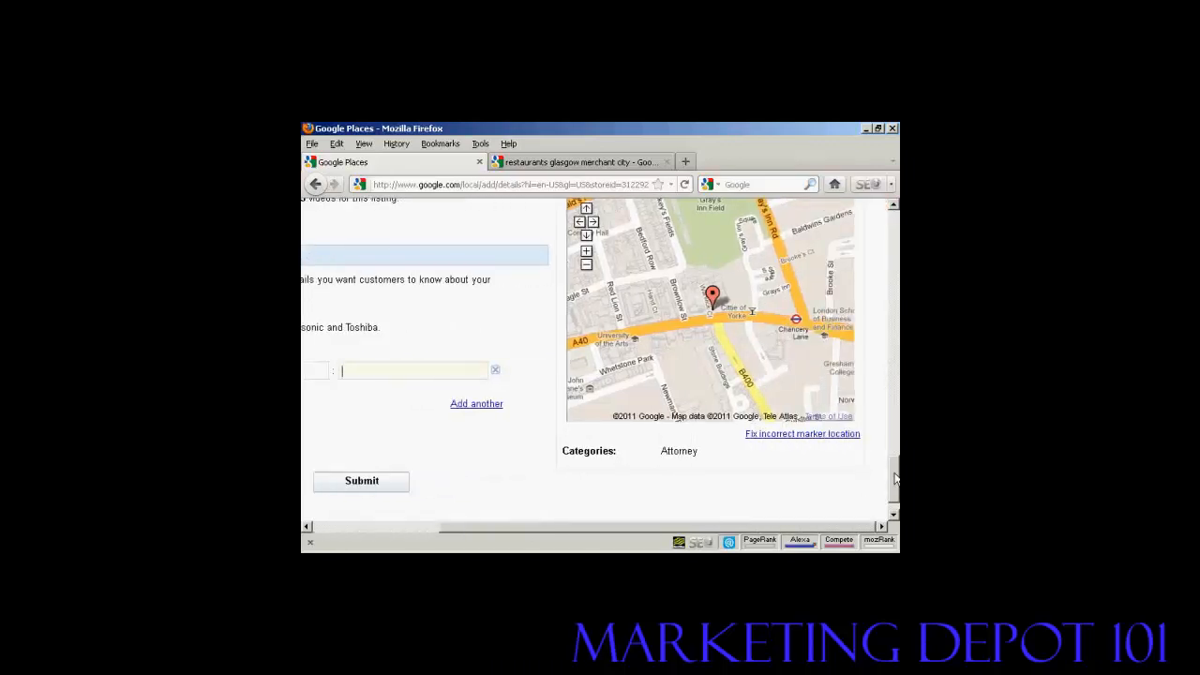
drag(896, 486, 896, 481)
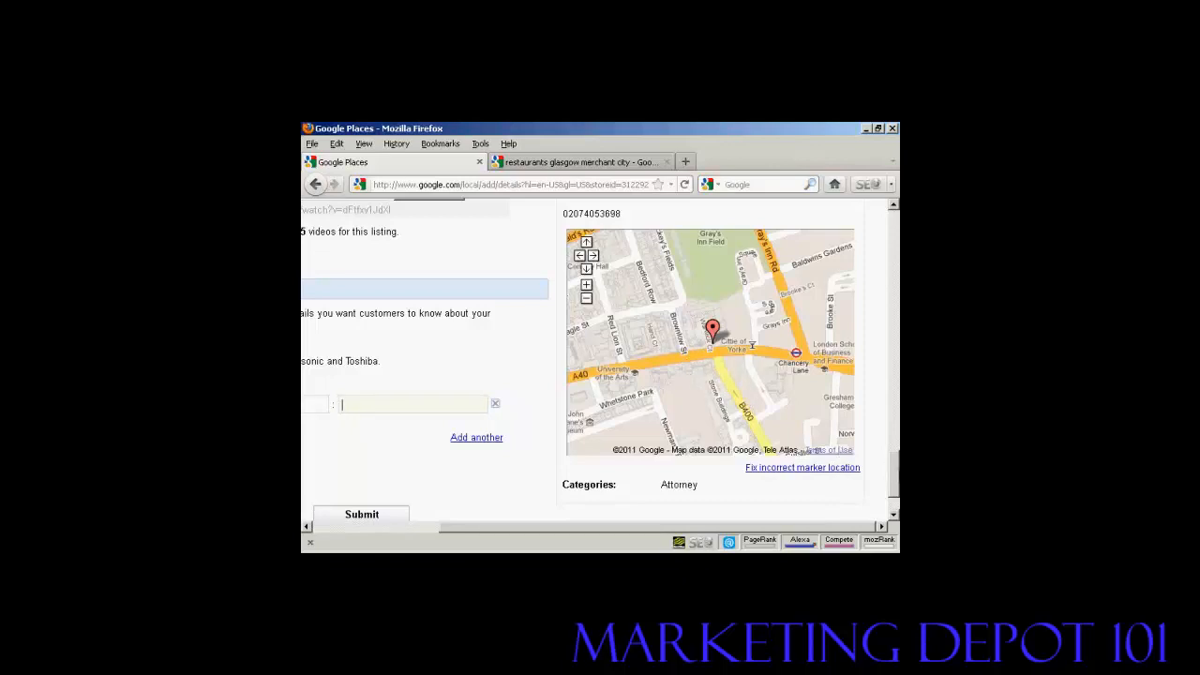
scroll(896, 489, down, 2)
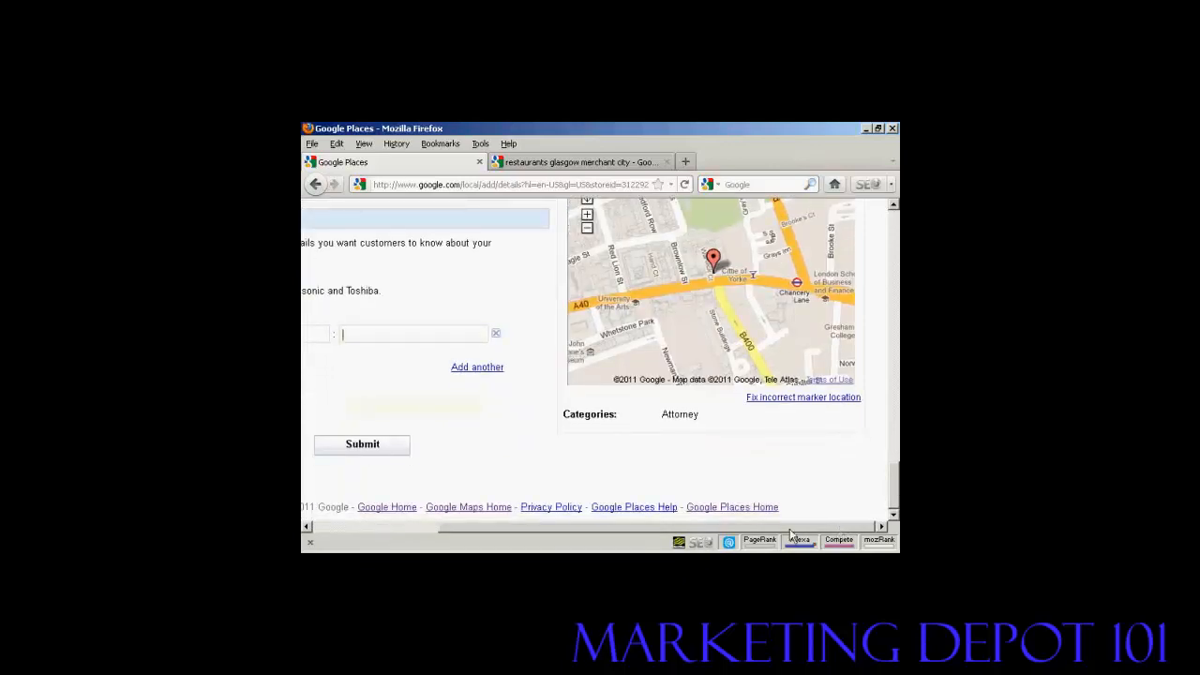
drag(662, 526, 622, 526)
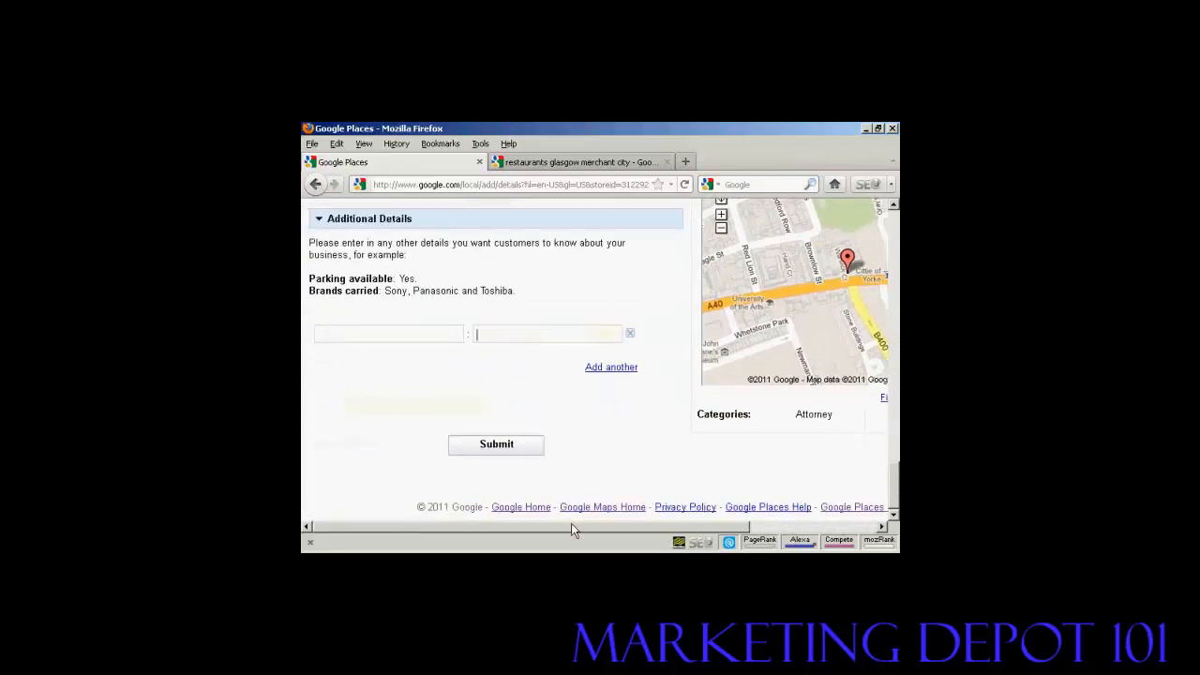
- Submit the completed listing to load the postcard validation page
click(496, 445)
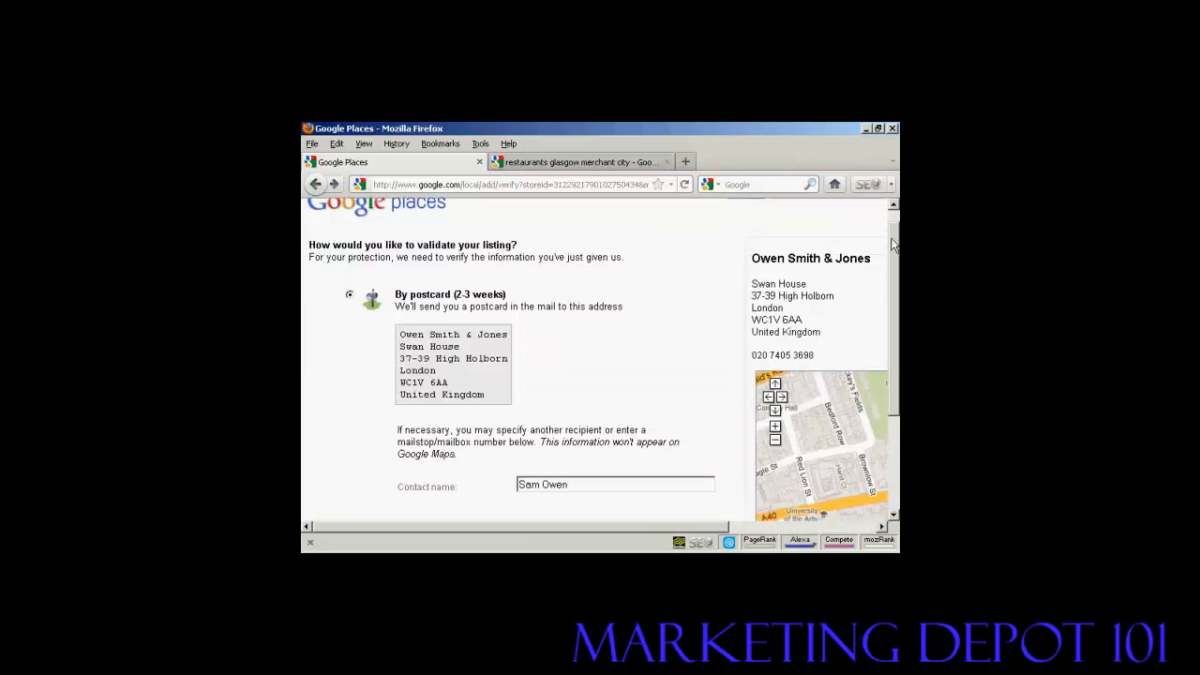
- Scroll down to the Finish and Previous buttons below the terms
scroll(893, 240, down, 3)
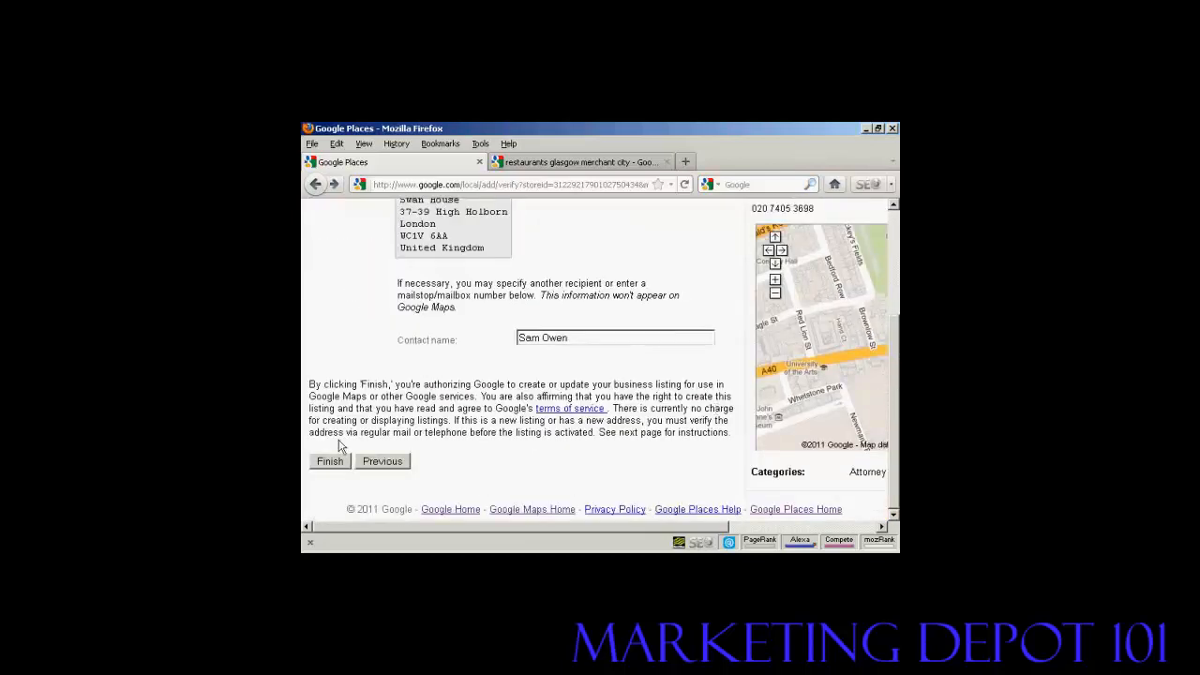